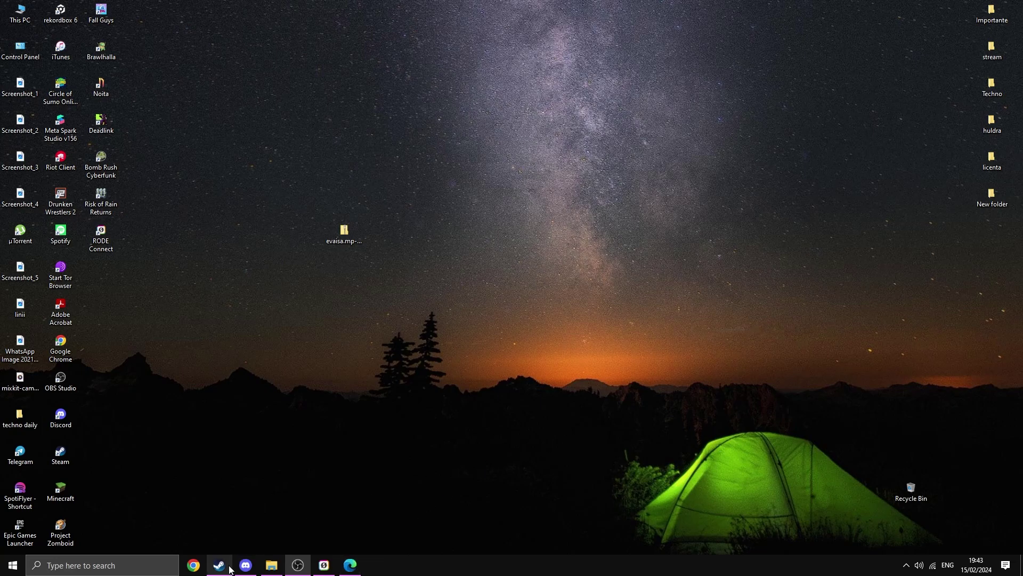
Step: Open the Noita Arena [Beta] item from the 'arena' Workshop results and add it to favourites
click(220, 565)
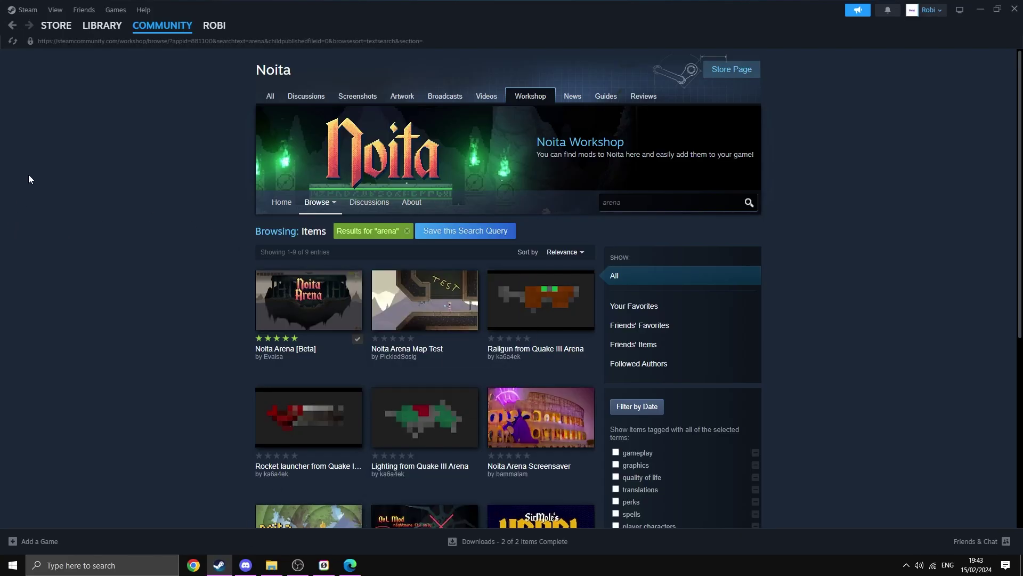
mouse_move(163, 29)
click(283, 318)
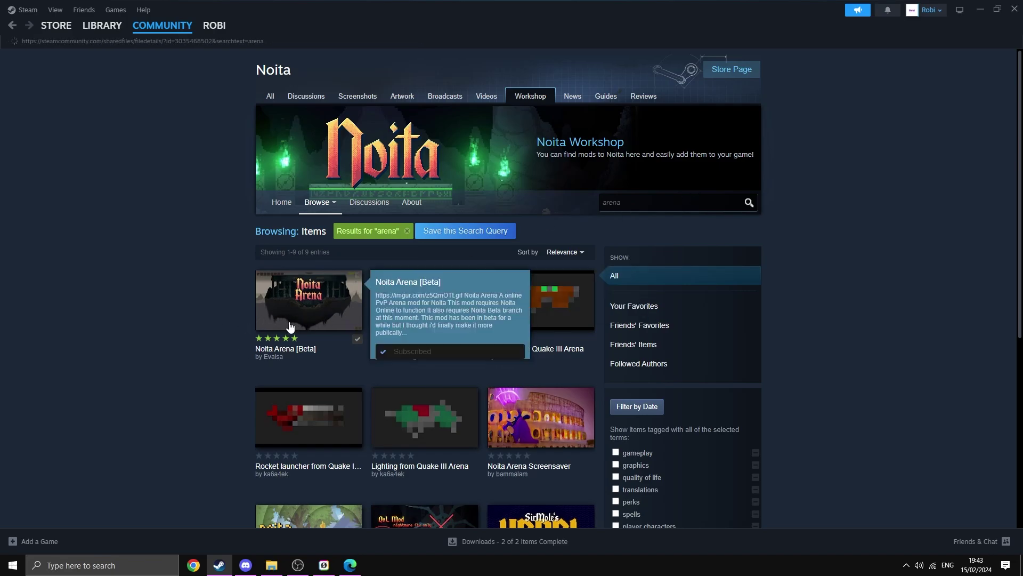
scroll(143, 320, down, 3)
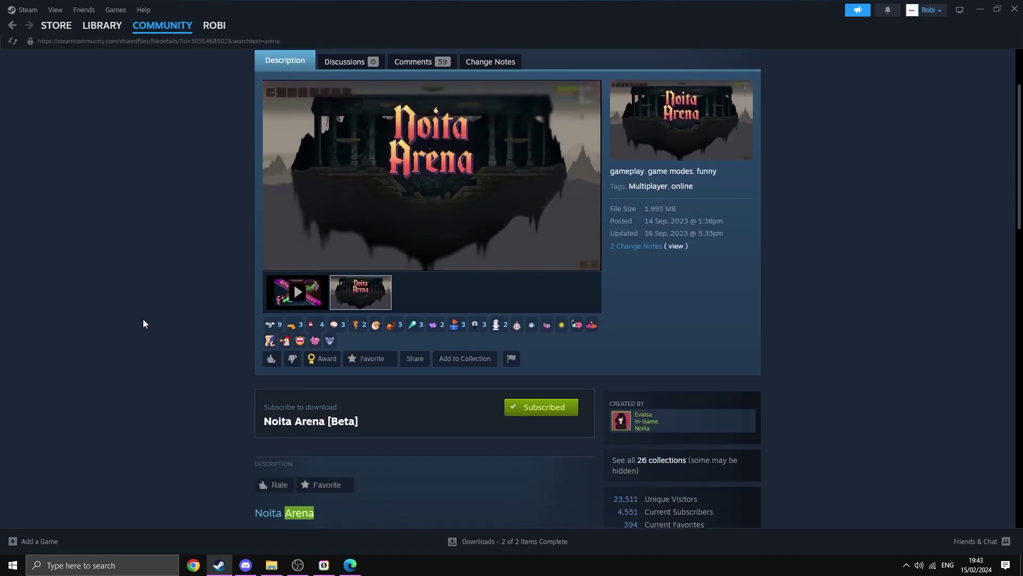
click(300, 486)
Step: In Discord, scroll the Noita Online #releases channel to the 1.5.4 (build 302) release post
click(247, 567)
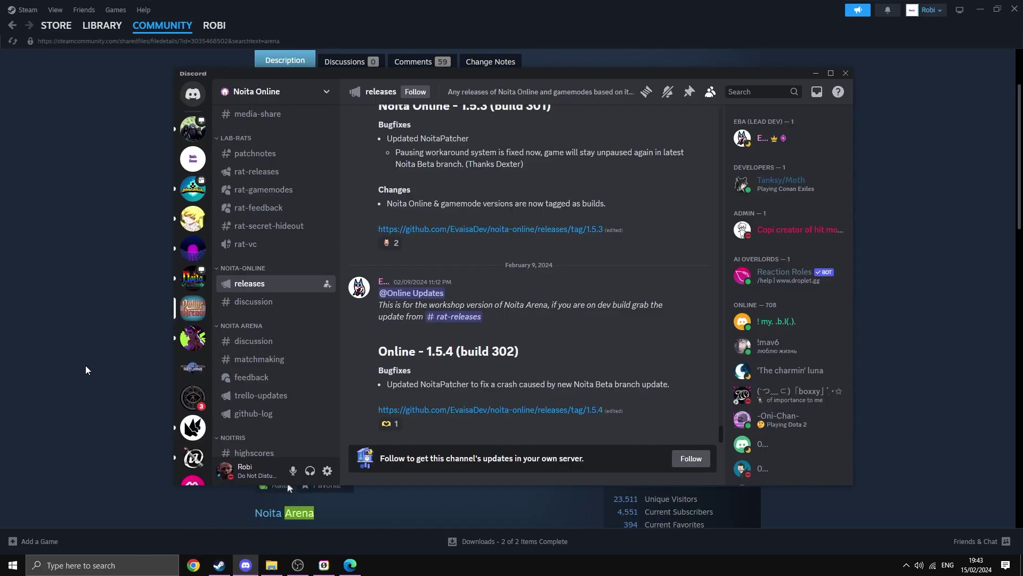
scroll(279, 289, up, 3)
scroll(279, 288, down, 3)
Step: Download evaisa.mp-1.5.4-302.zip from the release page and drag it onto the desktop
click(356, 568)
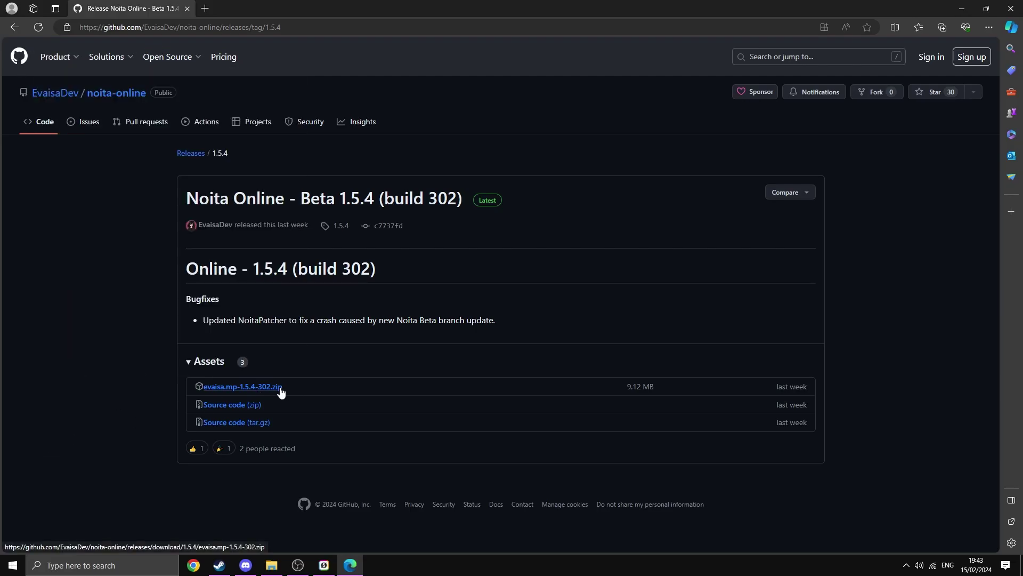
click(280, 388)
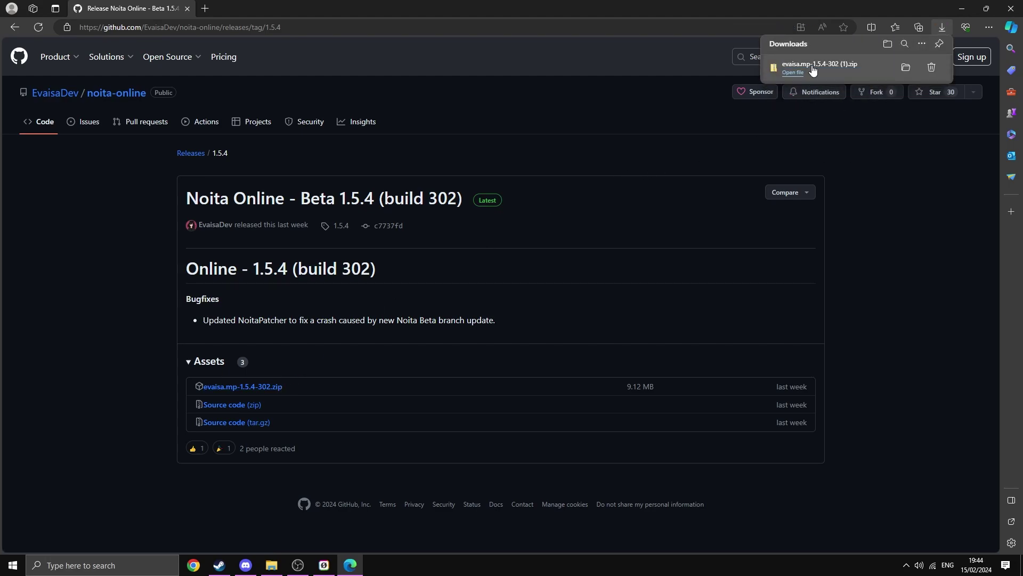
click(1020, 573)
mouse_move(1019, 573)
mouse_down()
mouse_move(501, 256)
mouse_move(407, 238)
mouse_up()
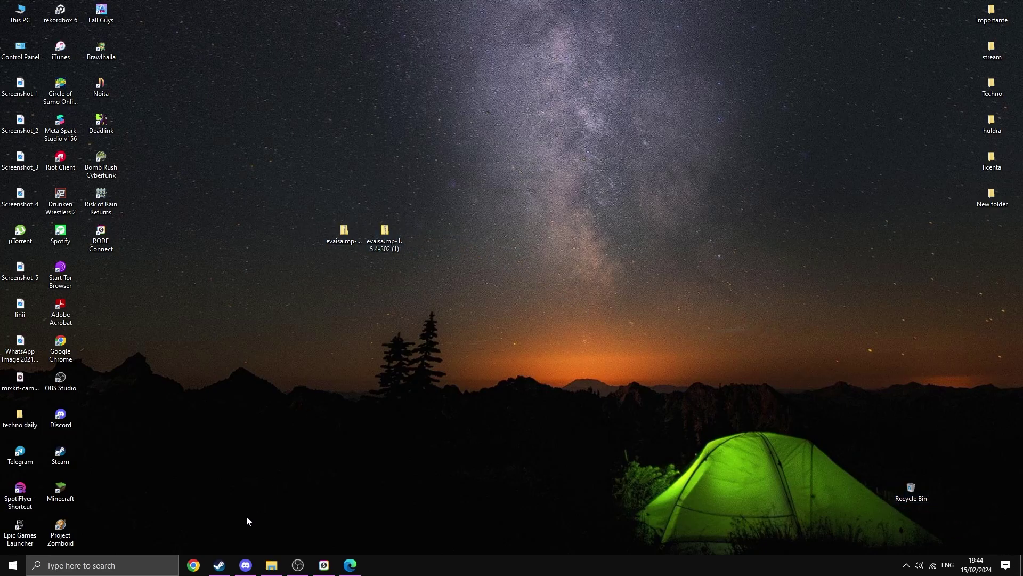
Step: Navigate File Explorer from the Noita game folder into its mods folder
click(273, 565)
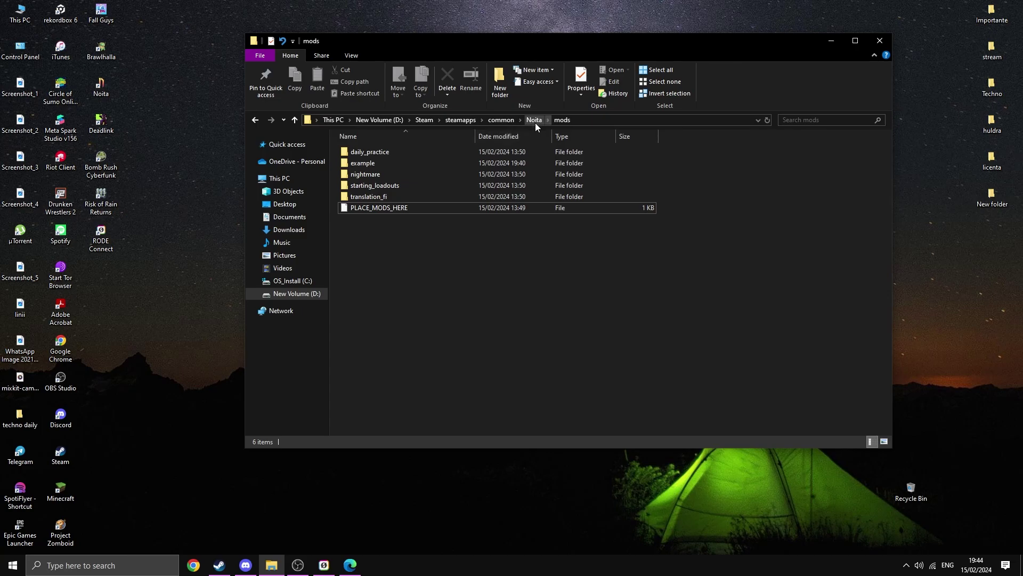
click(256, 120)
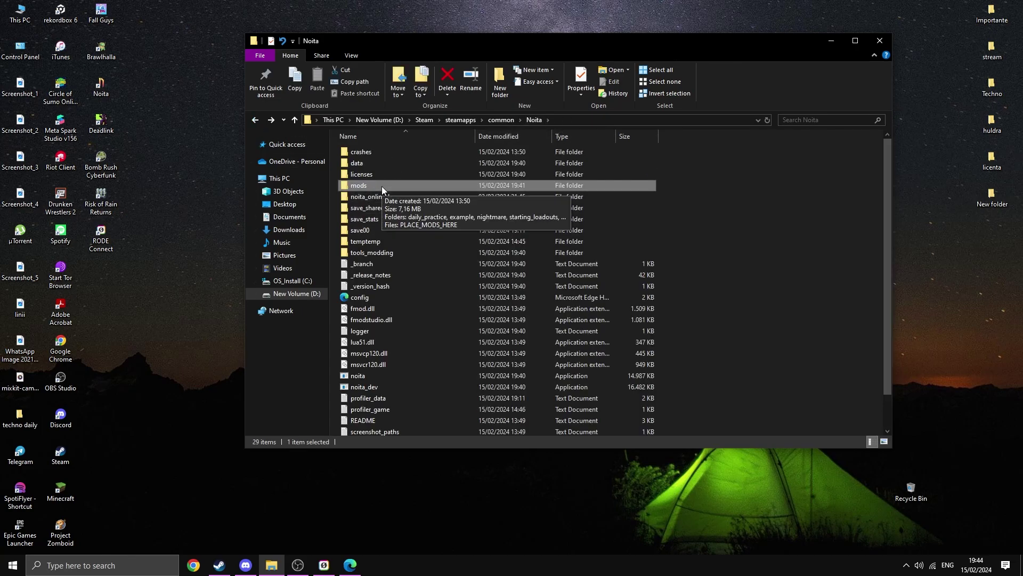
double_click(382, 187)
drag(416, 52, 623, 38)
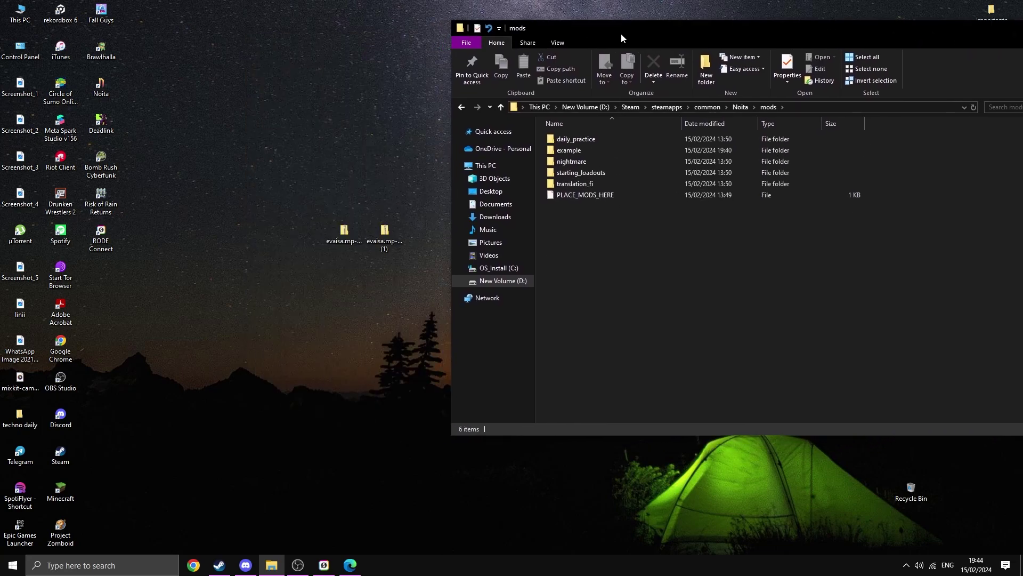
Step: Open the evaisa.mp-1.5.4-302 zip and copy its evaisa.mp folder into the mods folder
double_click(378, 234)
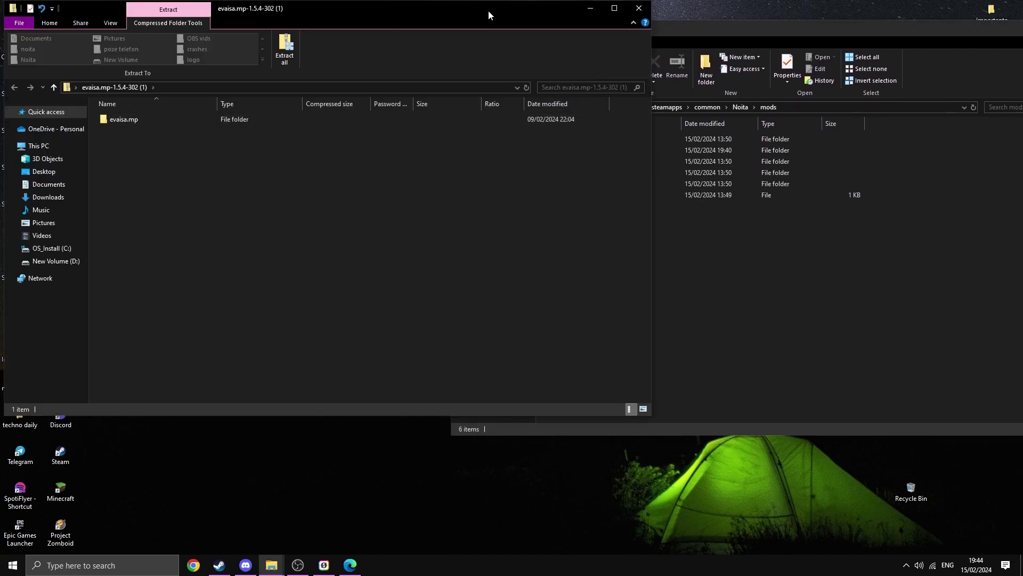
mouse_move(488, 15)
mouse_down()
mouse_move(363, 134)
mouse_move(422, 123)
mouse_up()
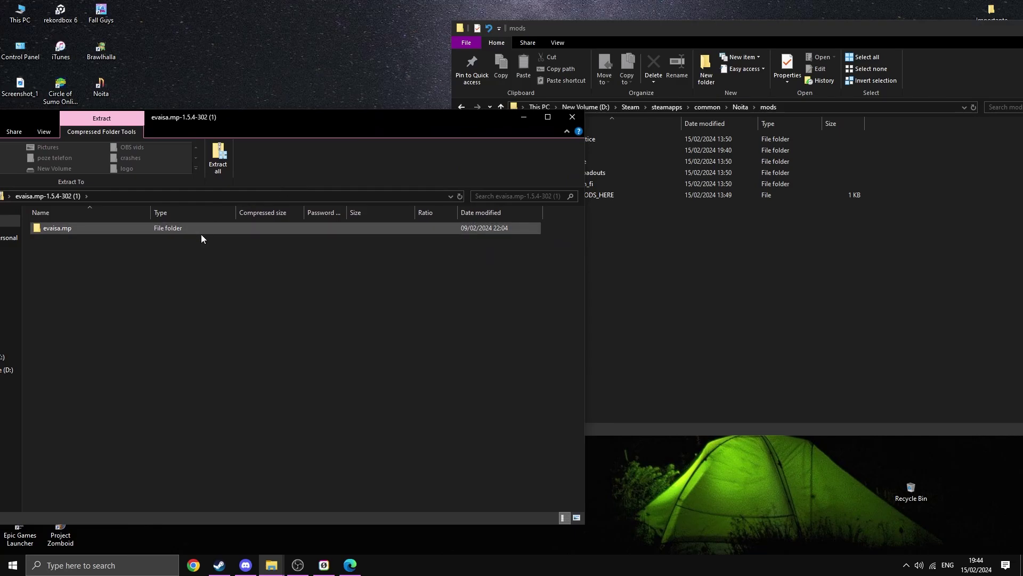
mouse_move(313, 121)
mouse_down()
mouse_move(304, 268)
mouse_move(356, 287)
mouse_move(377, 235)
mouse_up()
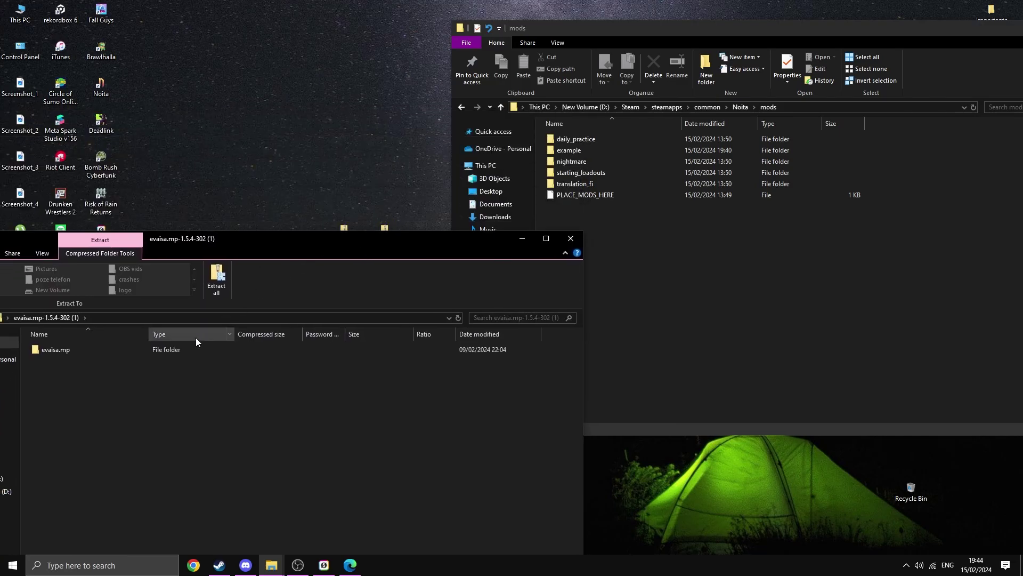
mouse_move(187, 347)
mouse_down()
mouse_move(155, 346)
mouse_move(734, 254)
mouse_move(389, 349)
mouse_move(515, 351)
mouse_move(529, 255)
mouse_up()
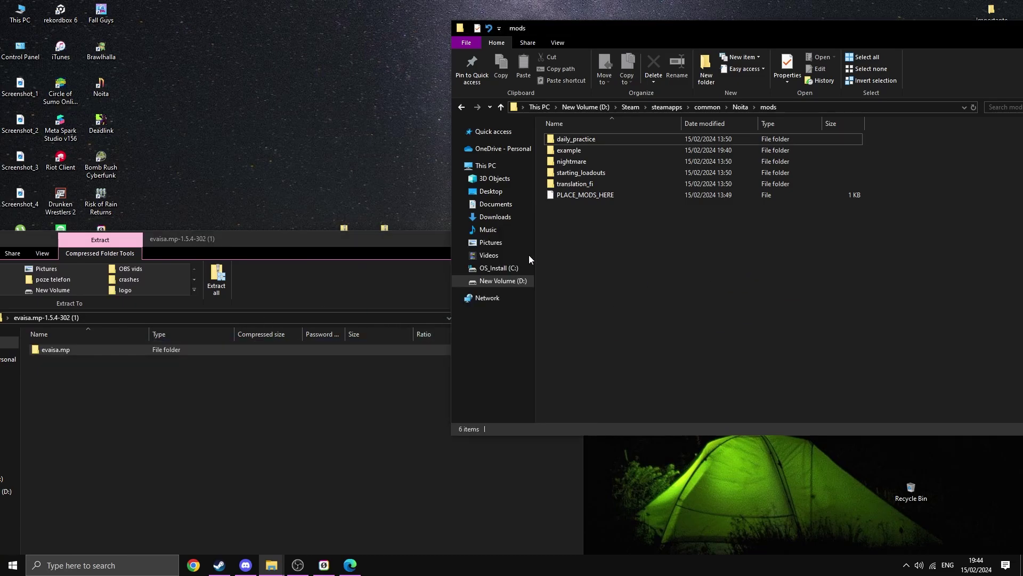
click(366, 244)
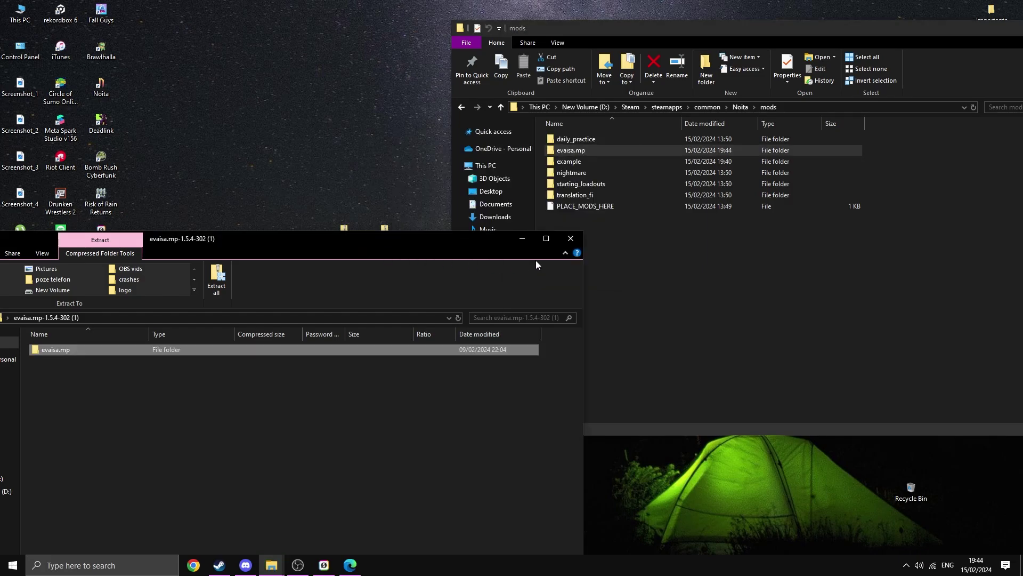
Step: Open Noita's Properties from the Steam library home view
click(570, 239)
click(219, 565)
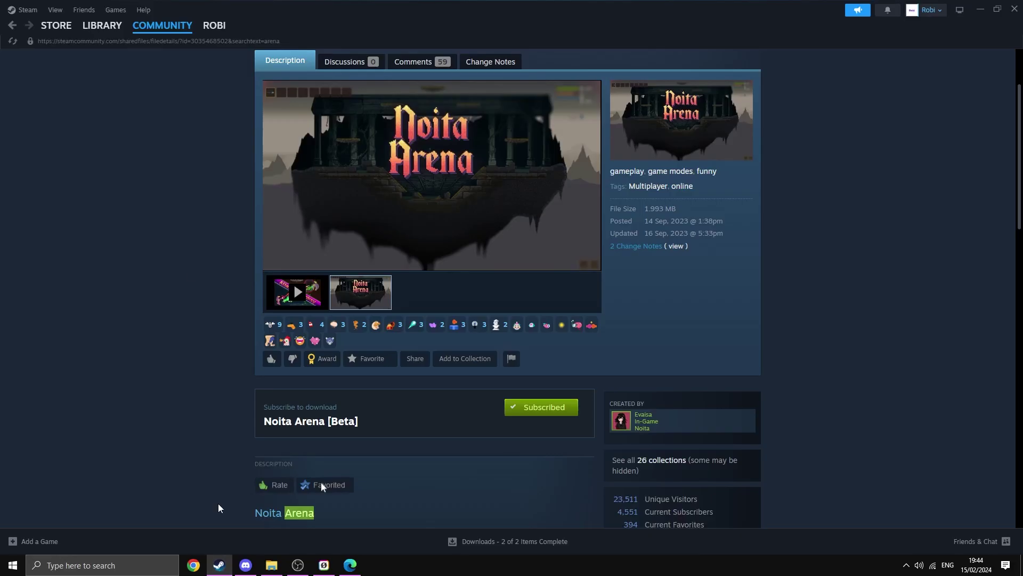
mouse_move(103, 36)
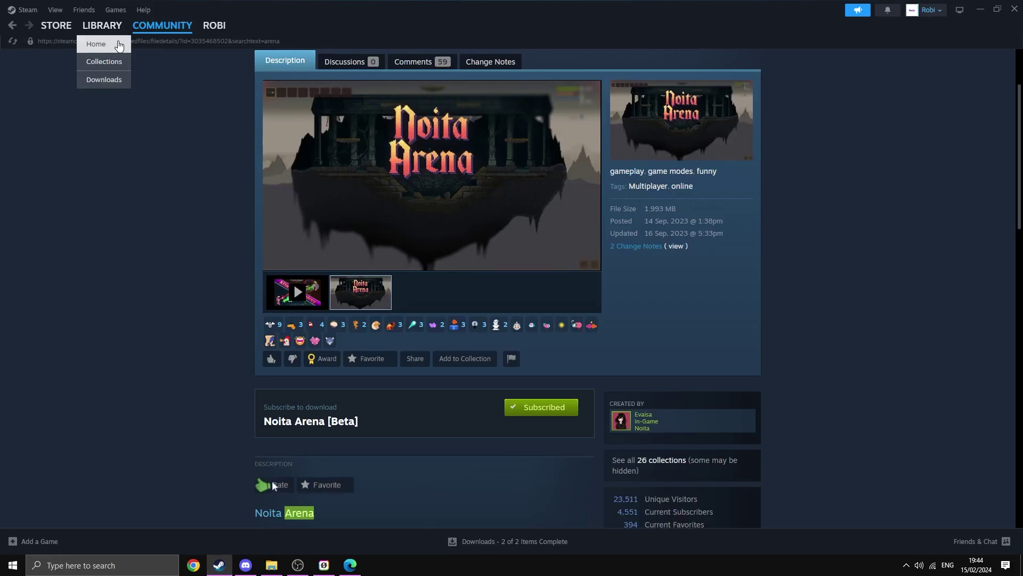
click(118, 43)
right_click(73, 134)
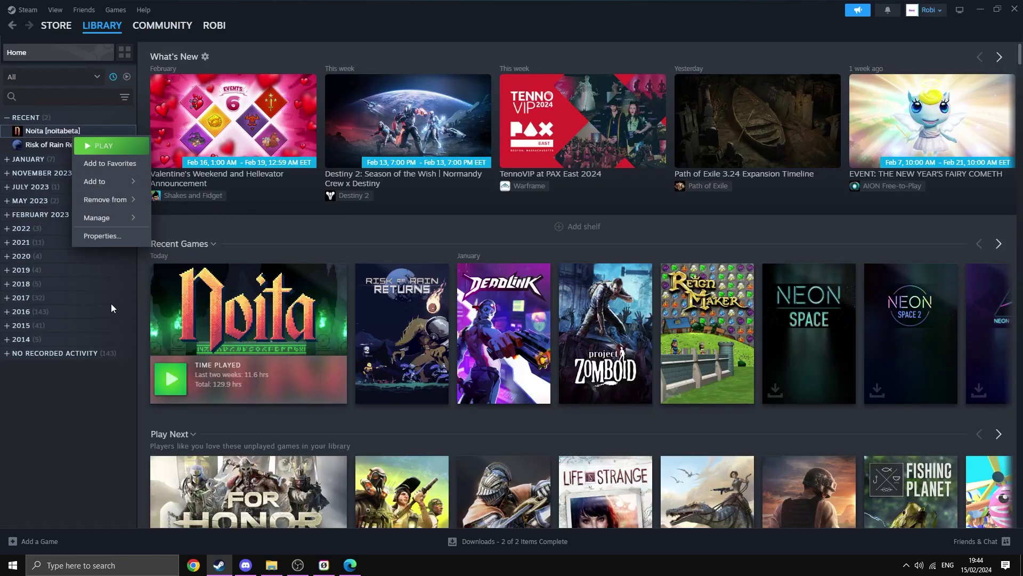
click(118, 238)
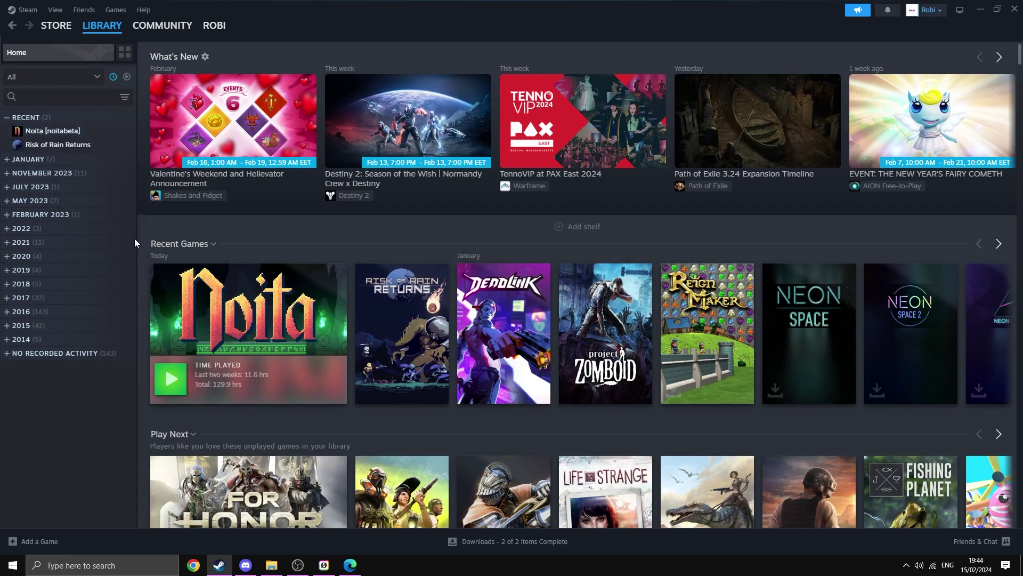
Step: Show the Betas page and its branch list, with noitabeta - Beta branch selected
right_click(69, 133)
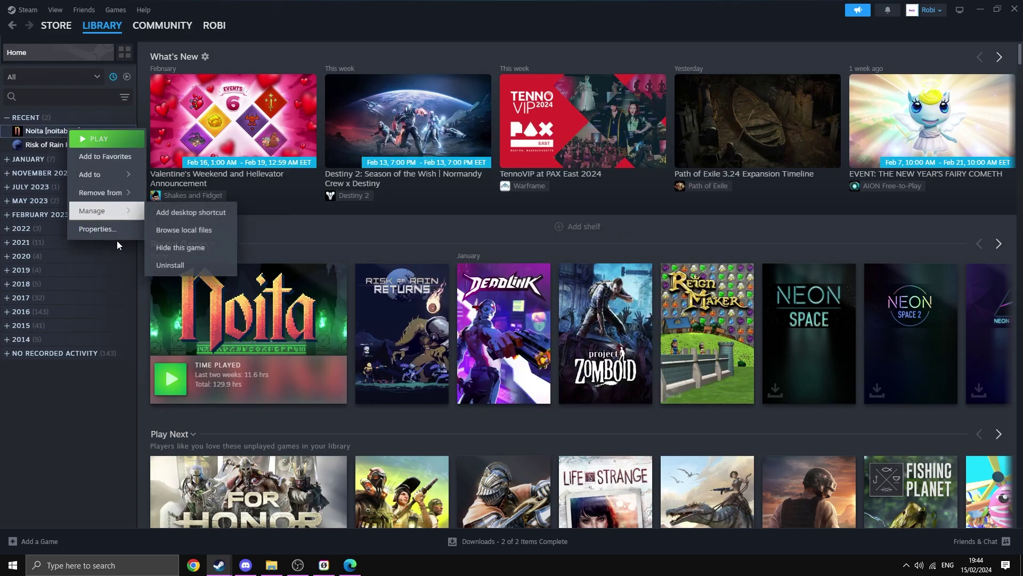
mouse_move(218, 570)
click(277, 515)
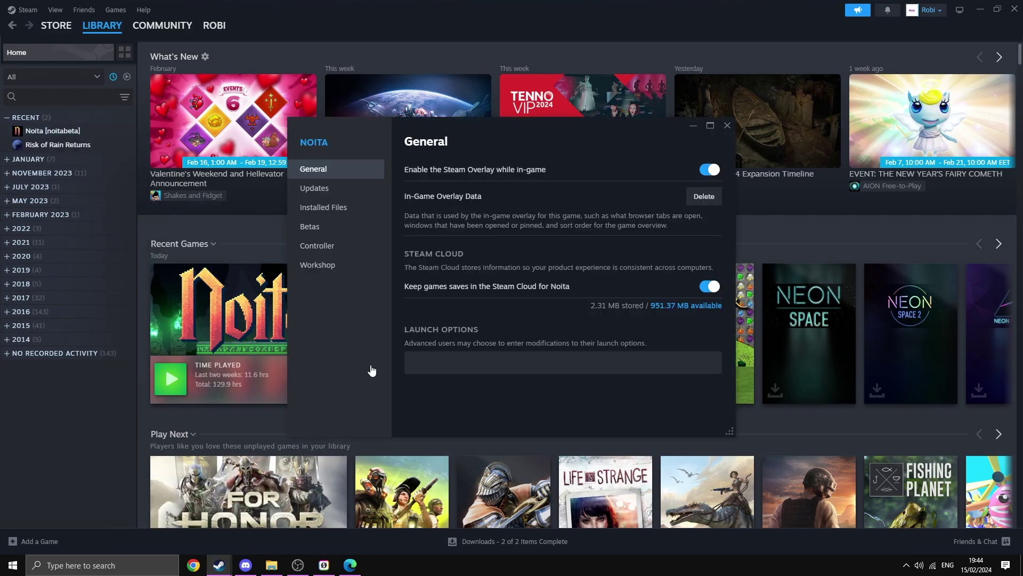
click(353, 227)
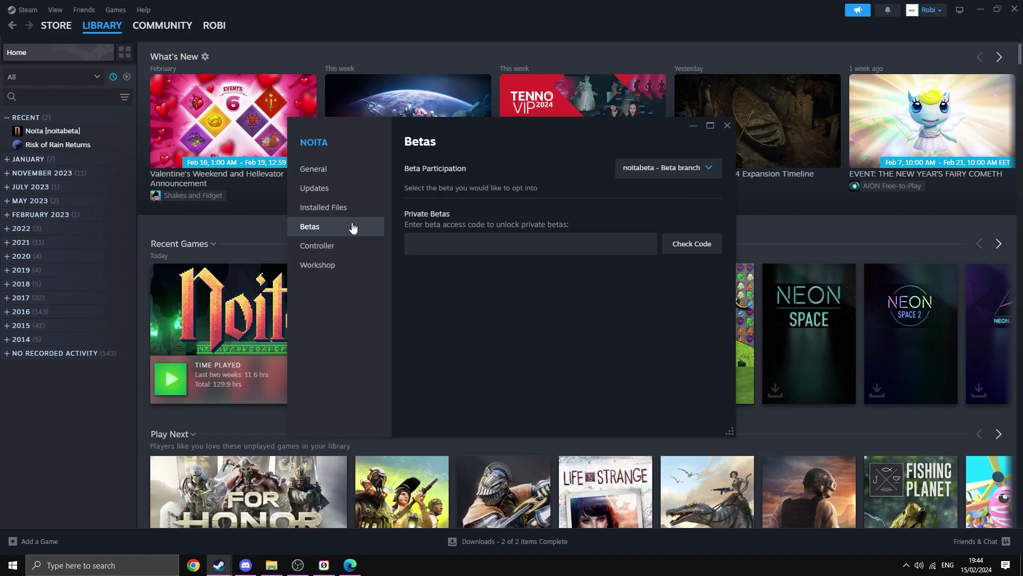
click(644, 169)
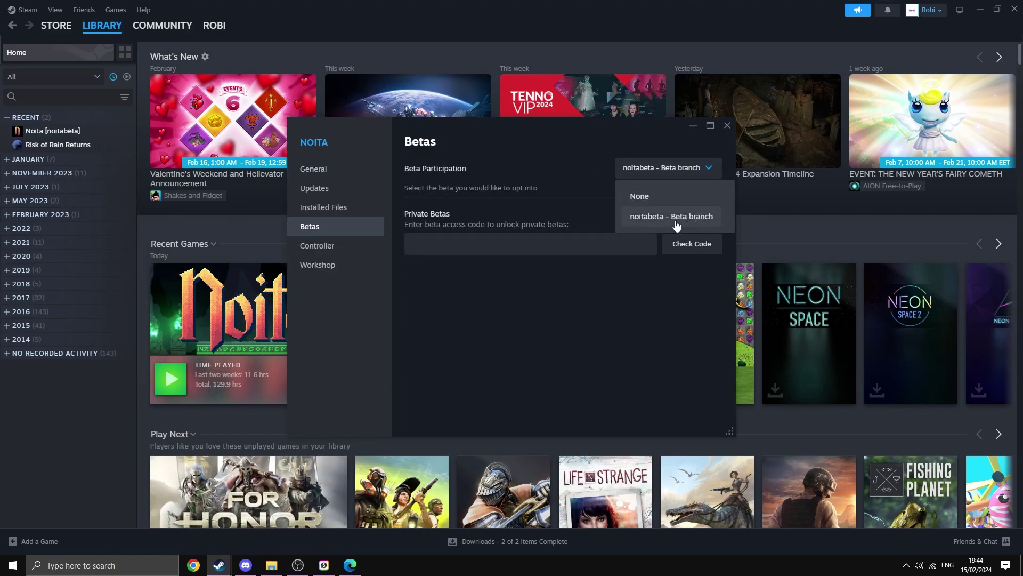
Step: Launch Noita from the desktop and dismiss the beta changelog
click(980, 9)
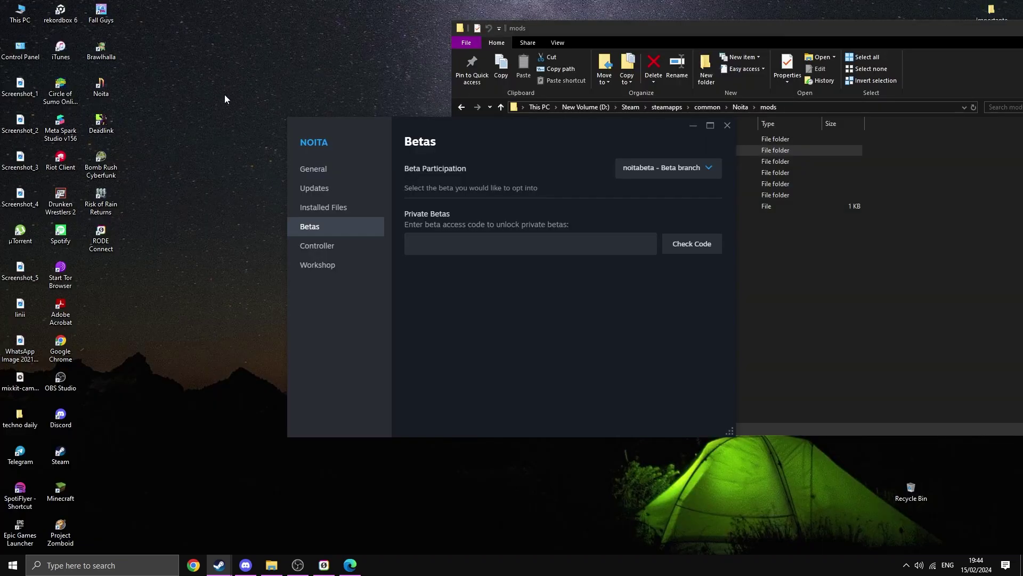
double_click(101, 85)
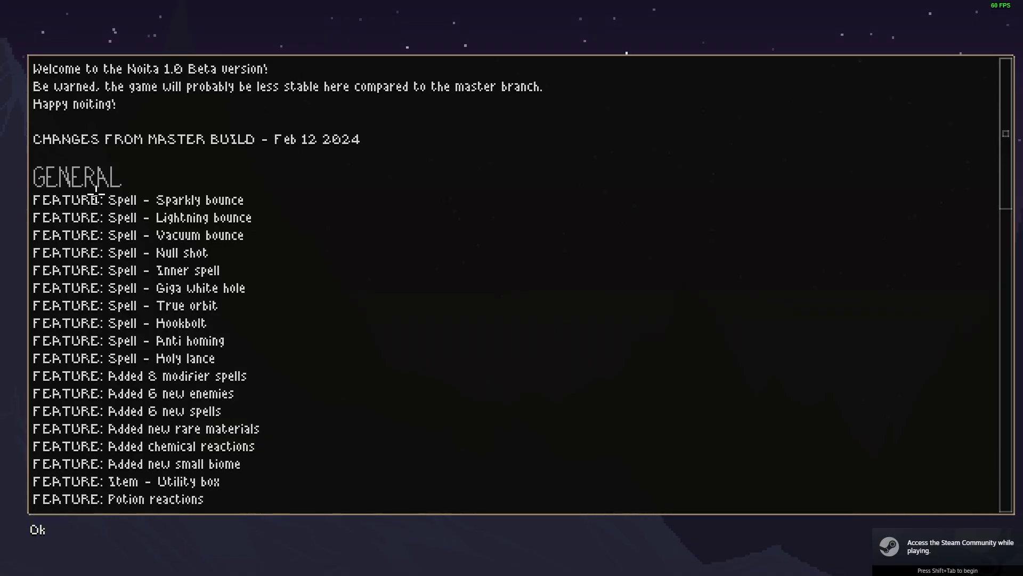
click(37, 529)
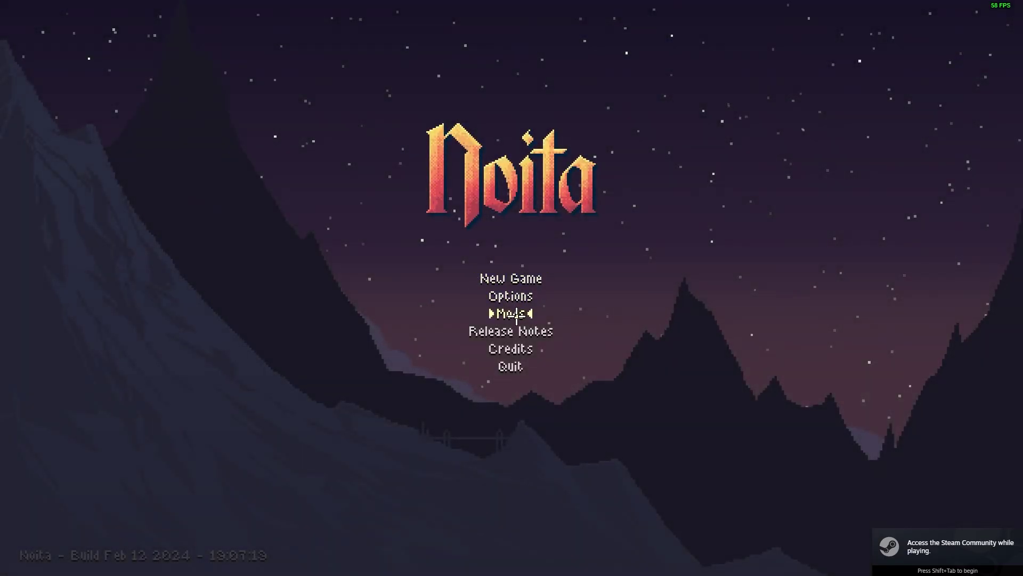
Step: Set unsafe mods to Allowed, enable Noita Online, and return to the main menu
click(515, 316)
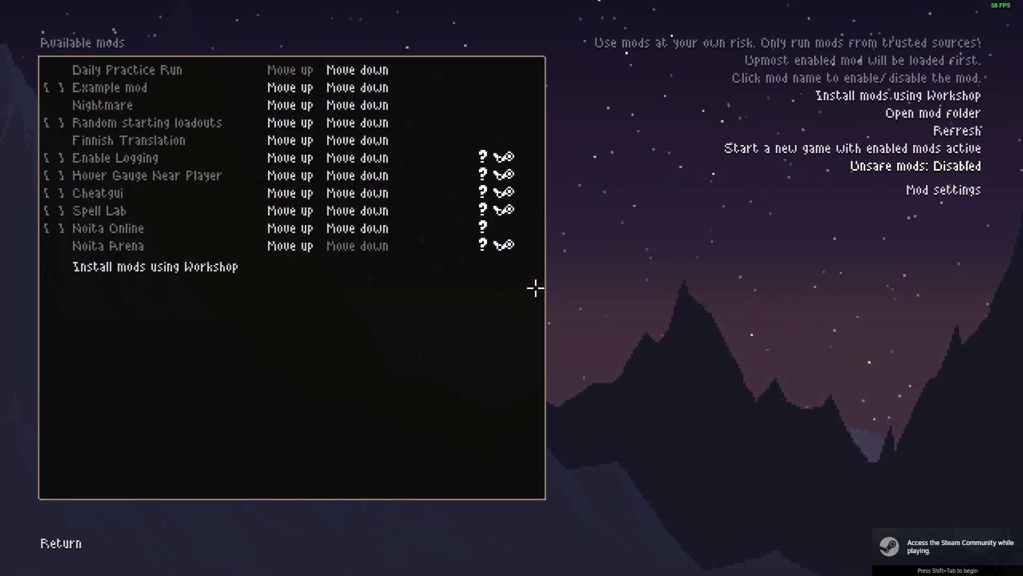
click(871, 166)
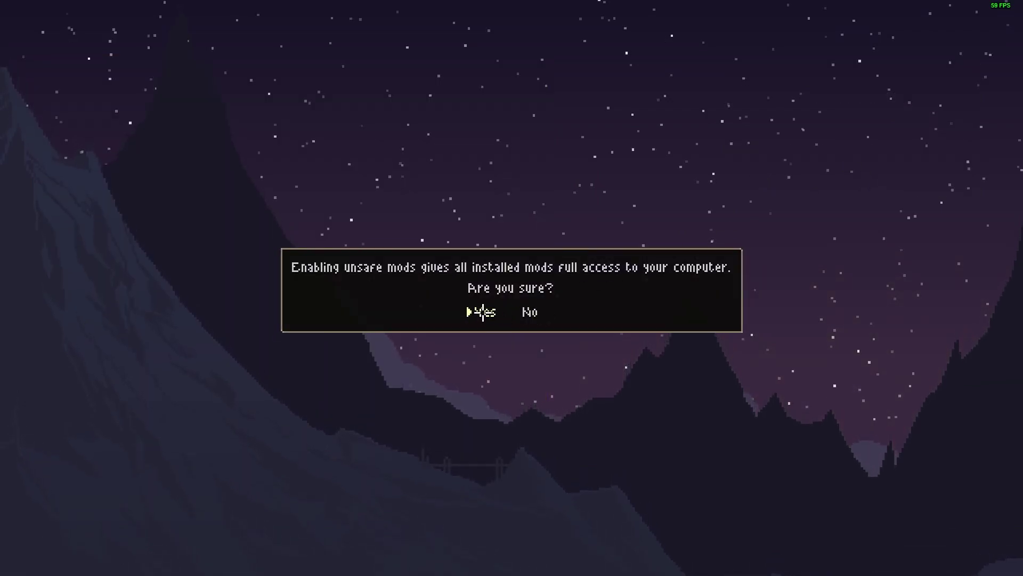
click(483, 311)
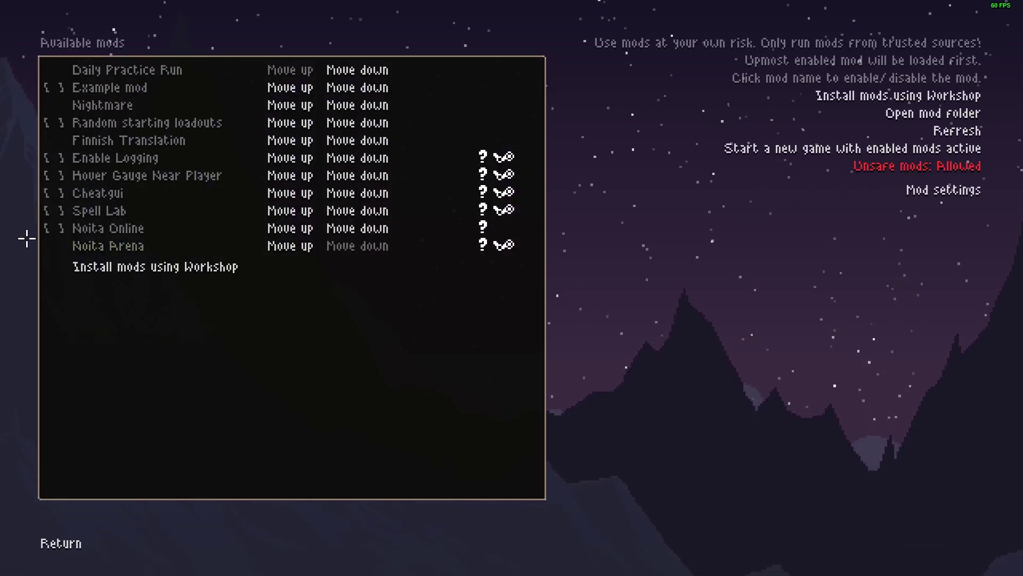
click(48, 228)
click(59, 543)
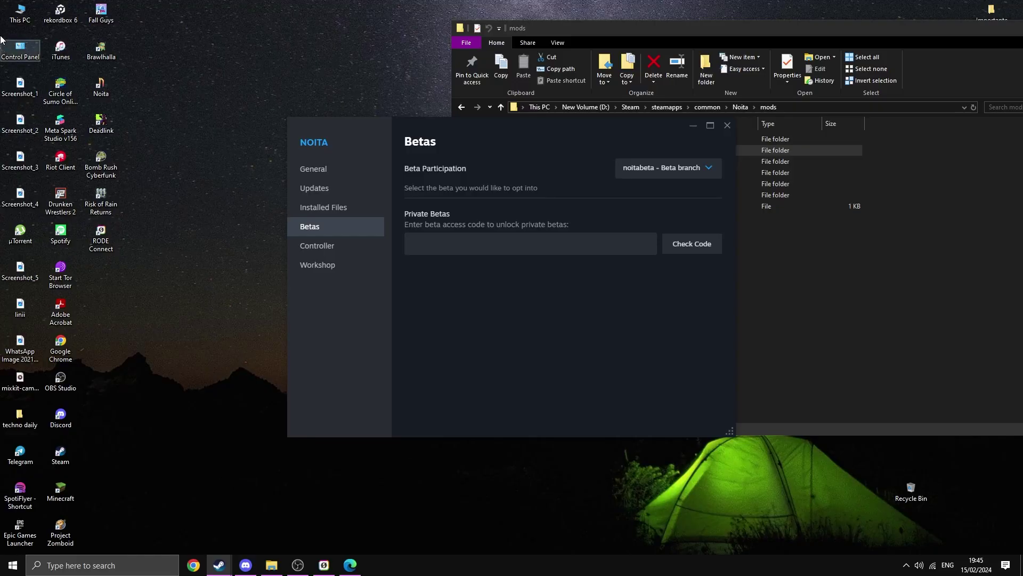
Step: Relaunch Noita and confirm Noita Online is still enabled in the Mods list
double_click(101, 85)
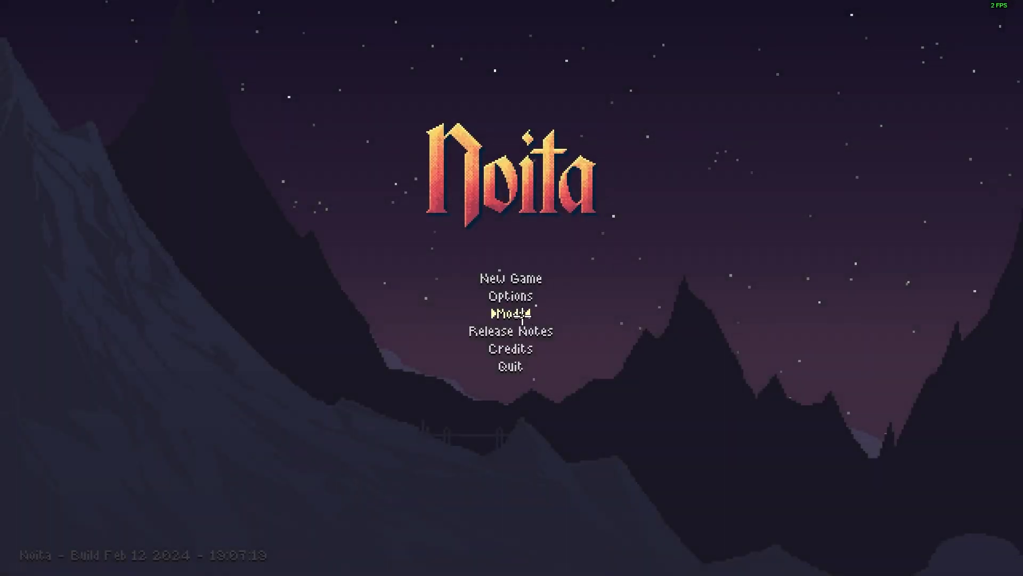
click(511, 312)
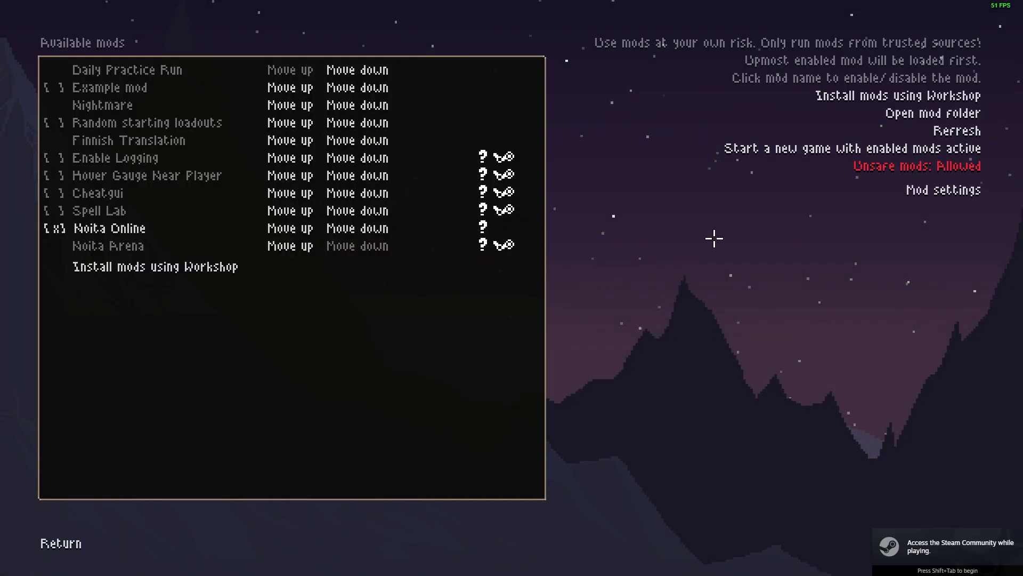
click(58, 543)
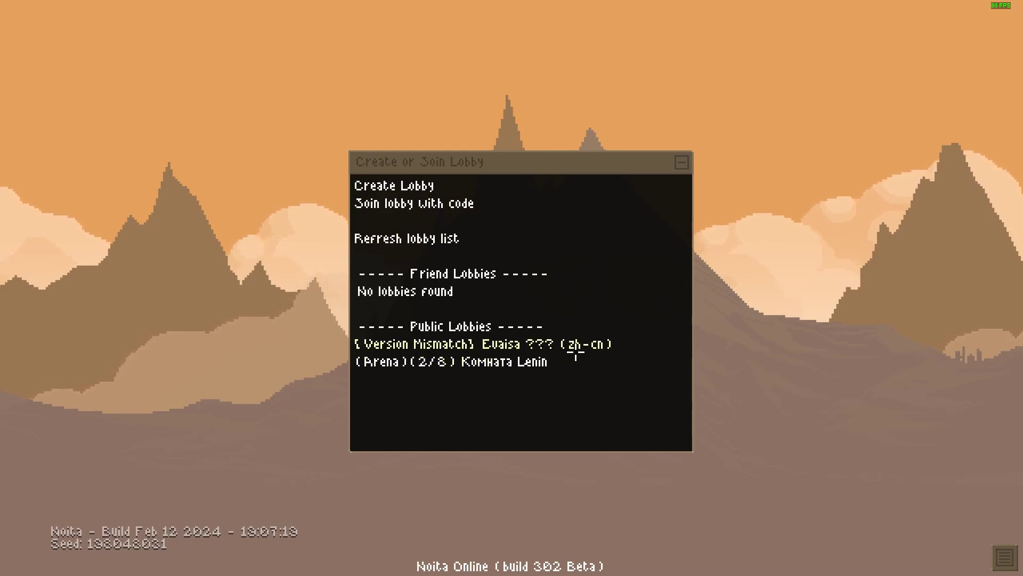
Step: Create a public Arena lobby, start the match, and take the Holy Mountain perks
click(430, 185)
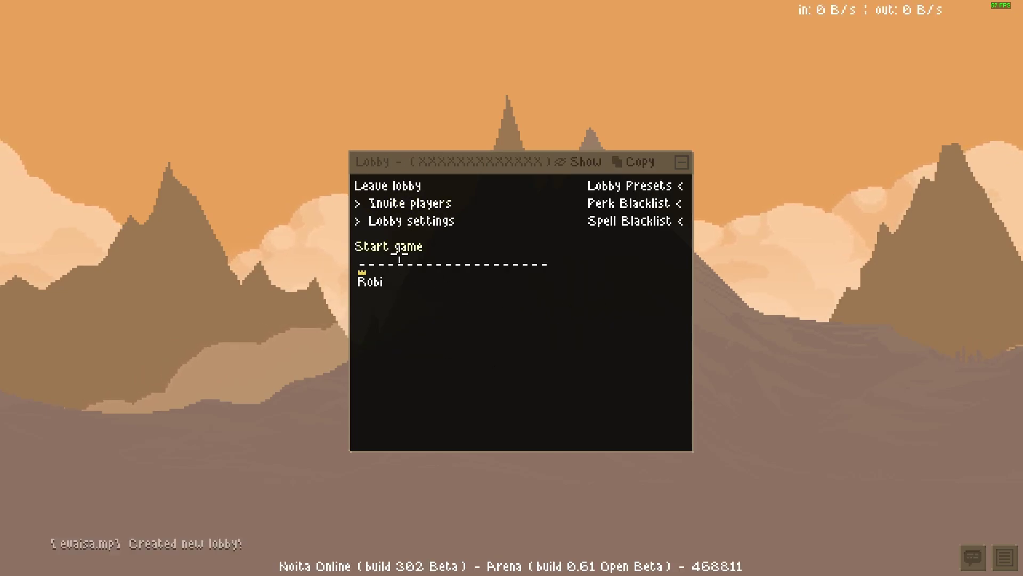
click(400, 257)
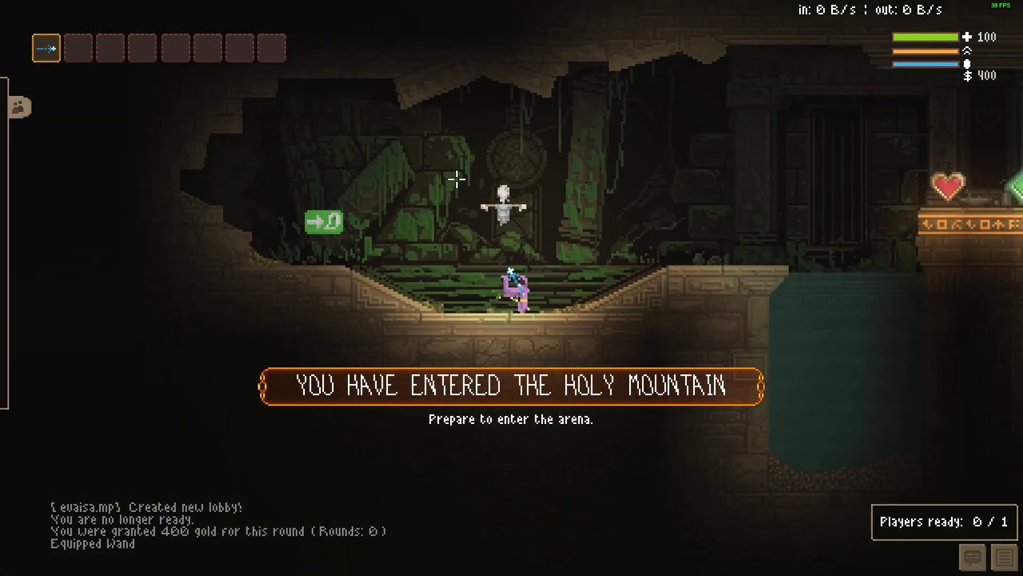
key(d)
click(414, 206)
key(w)
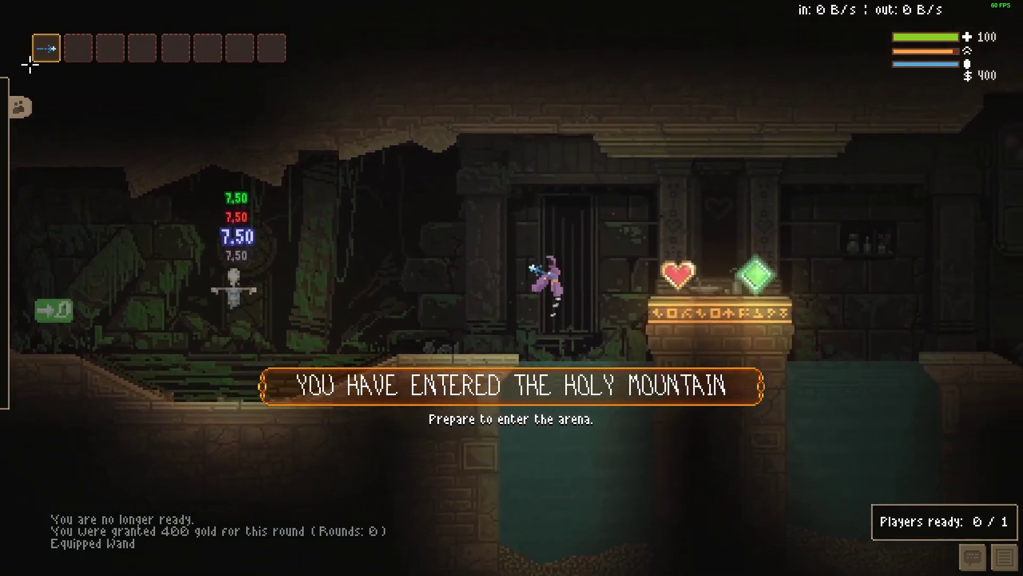
key(d)
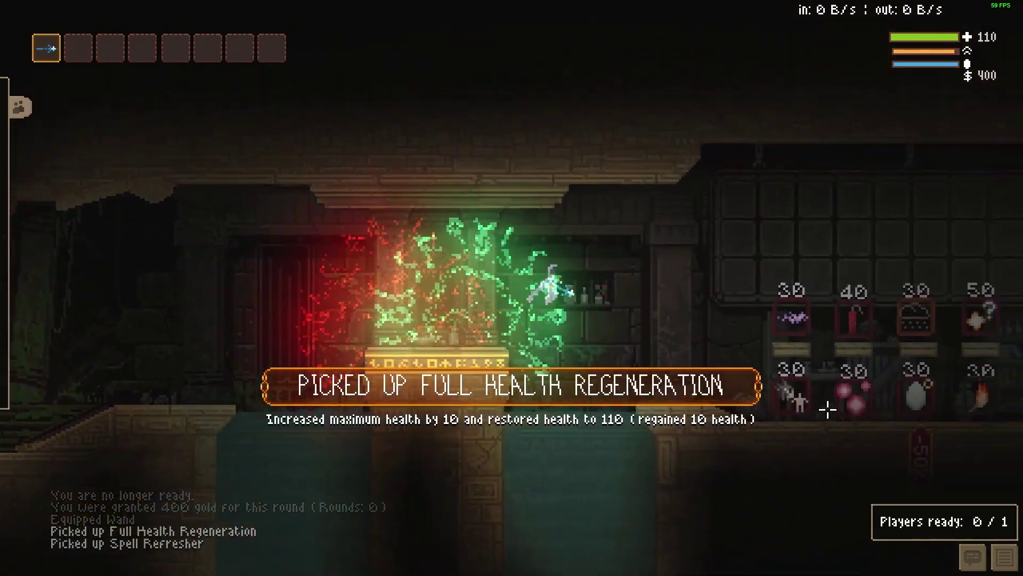
Step: Walk past the shop and golden altar onto the green ready pad and await the countdown
key(d)
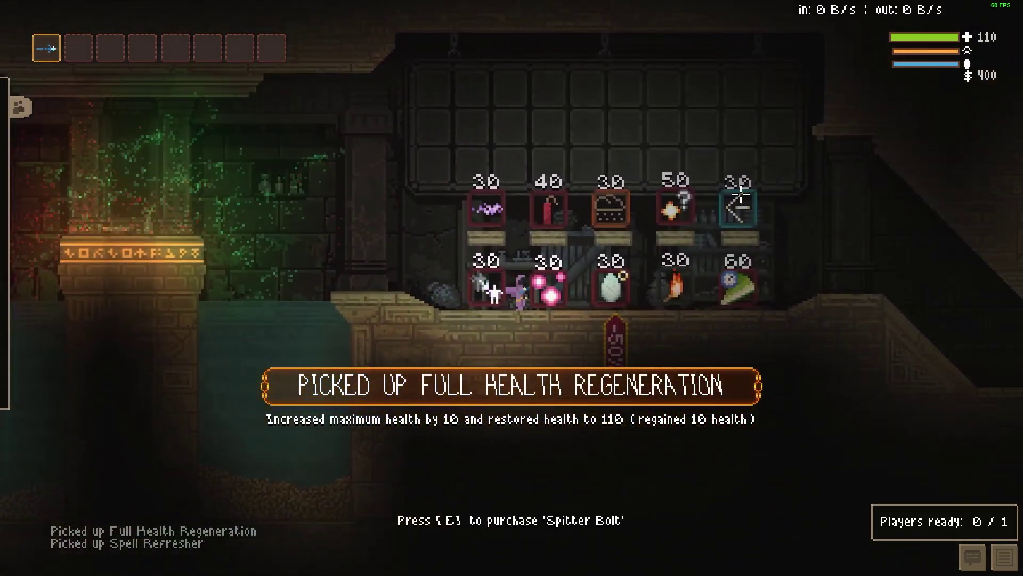
key(d)
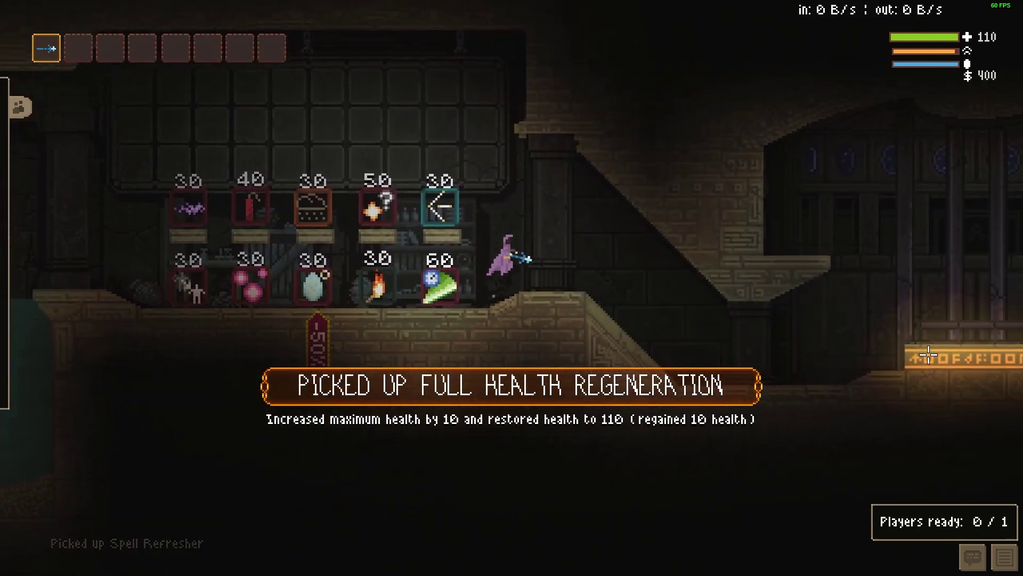
key(d)
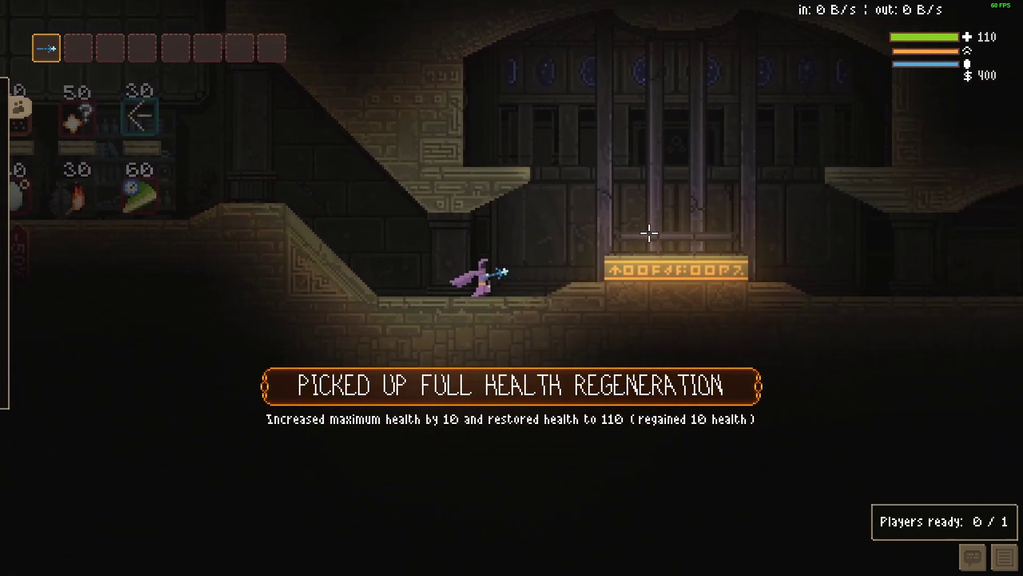
key(d)
key(w)
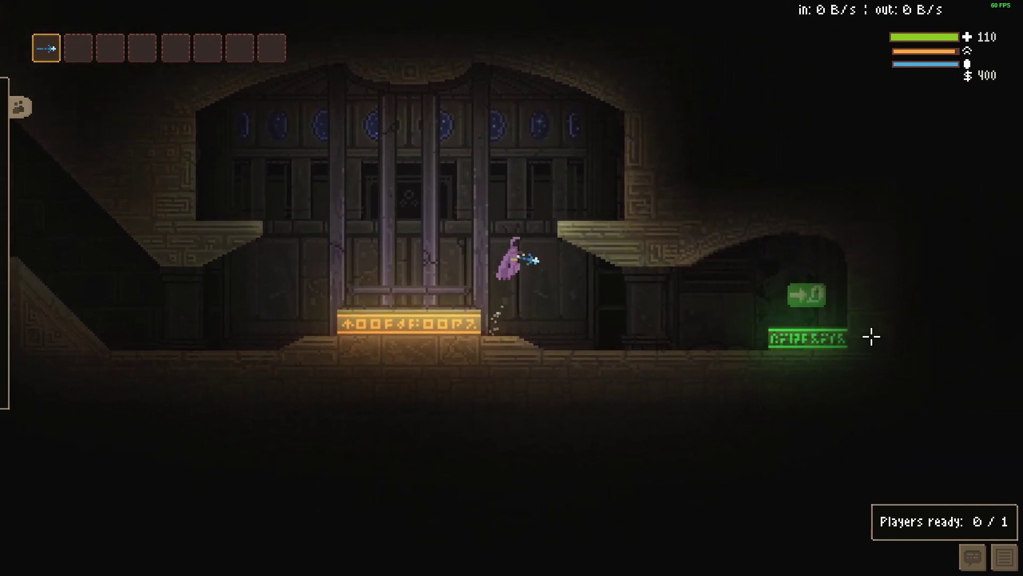
key(d)
key(e)
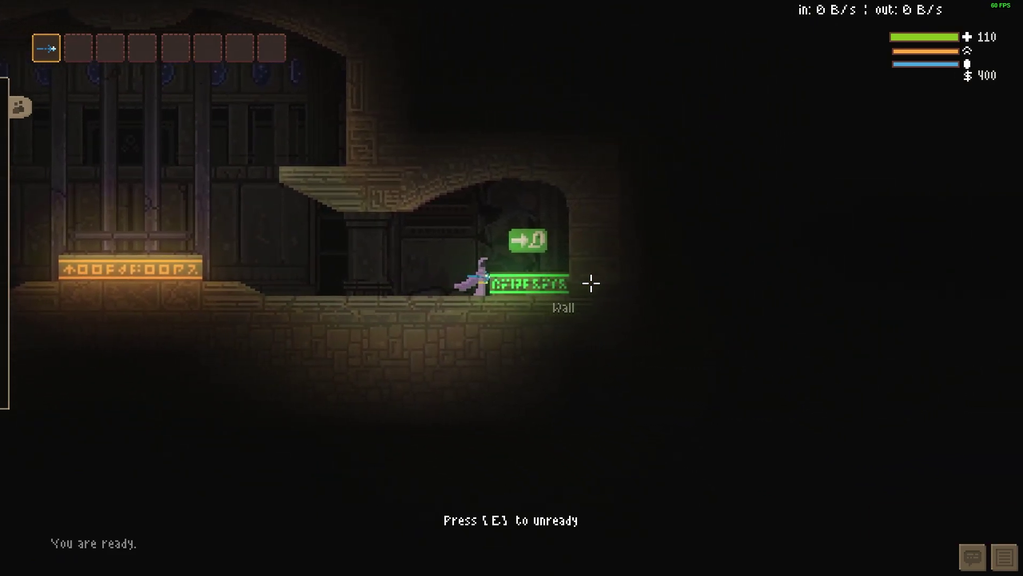
key(a)
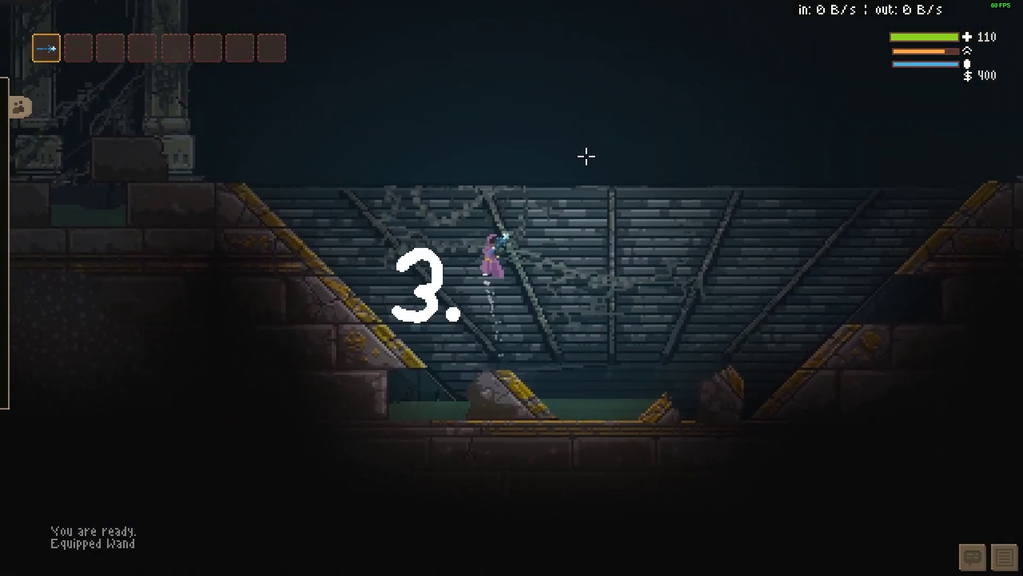
key(w)
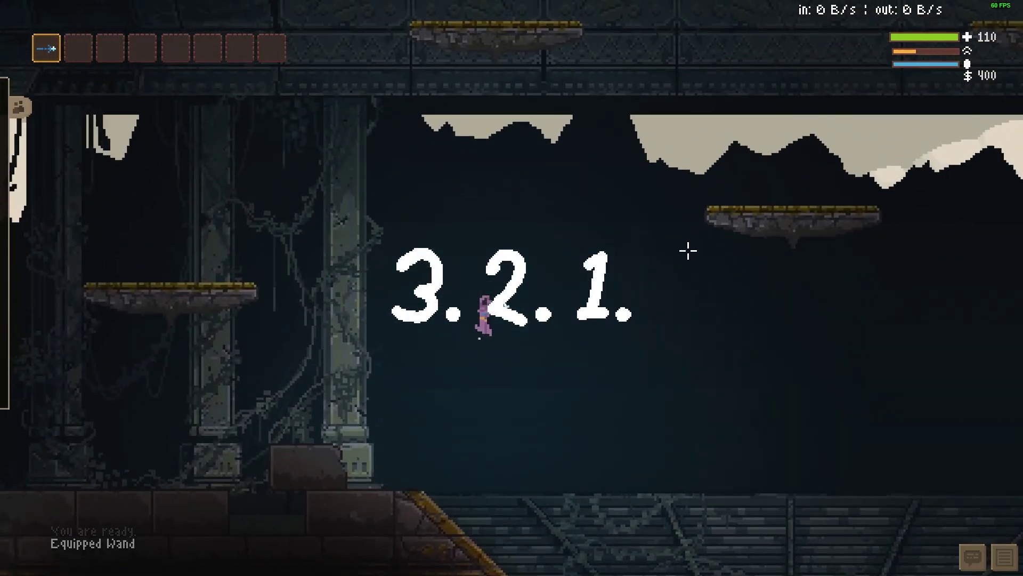
Step: Fire into the arena as the fight begins, then return to Steam's Noita Betas page
key(w)
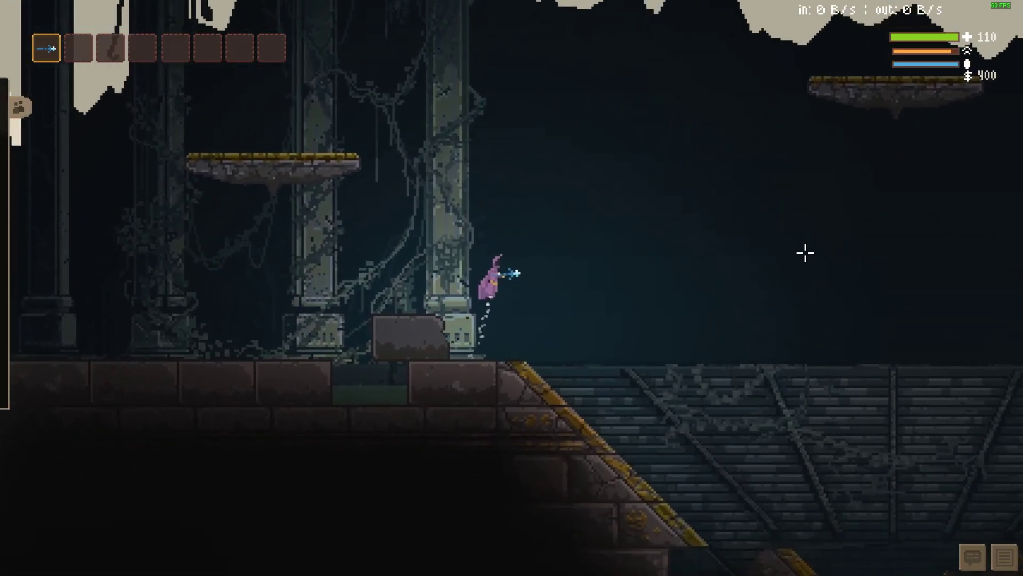
click(805, 253)
key(d)
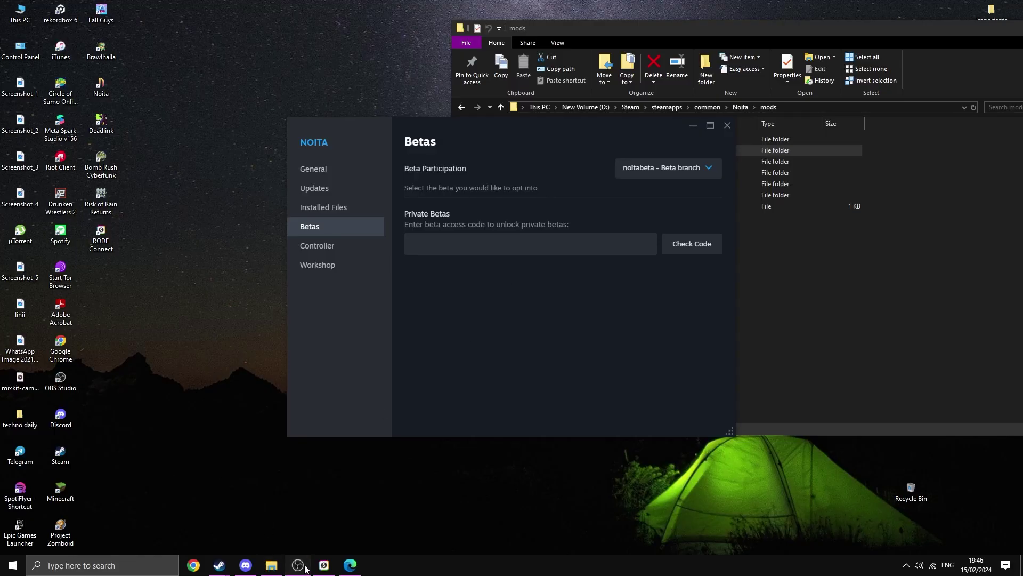
click(297, 565)
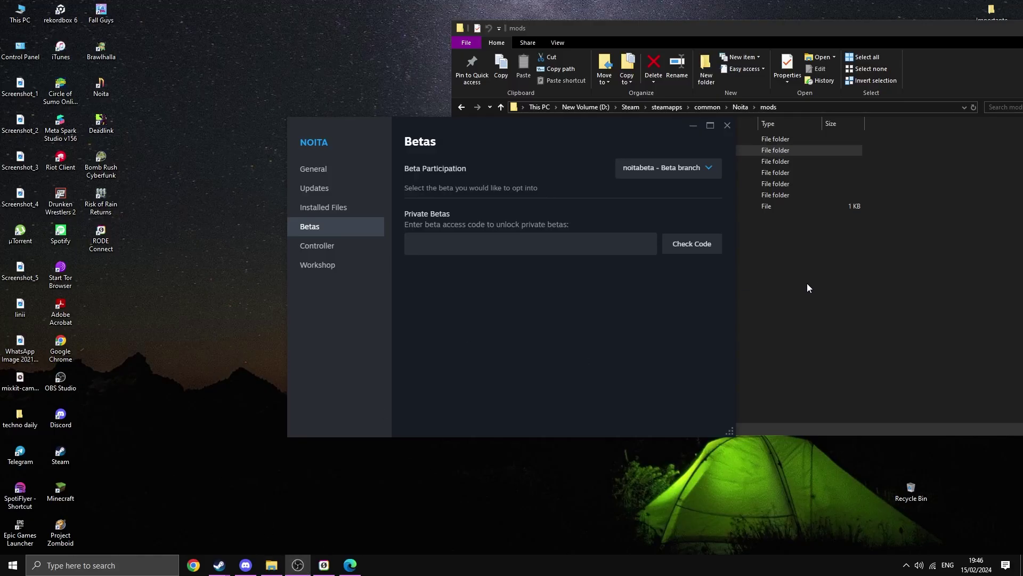